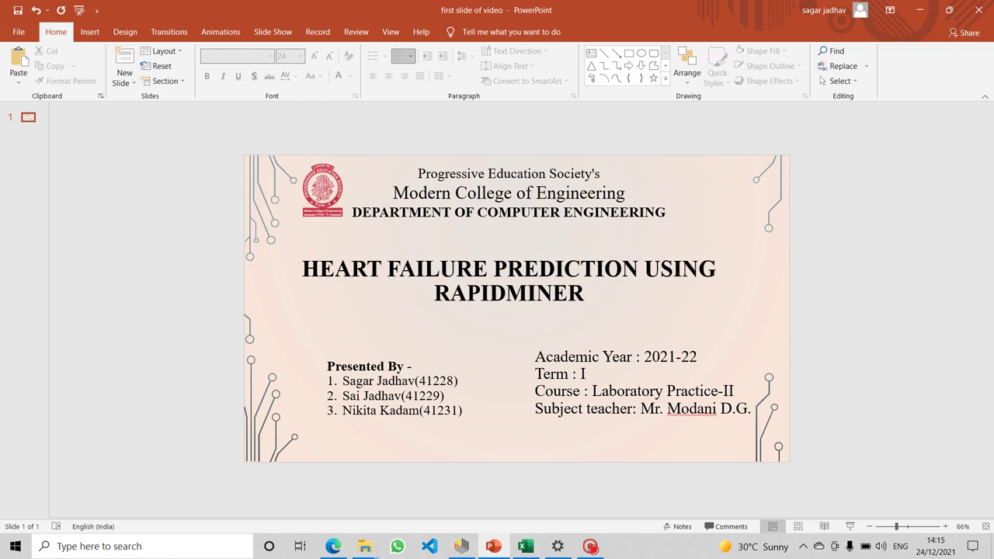
# Scroll the Excel heart patient records down to the later rows, then switch to RapidMiner
pyautogui.click(535, 548)
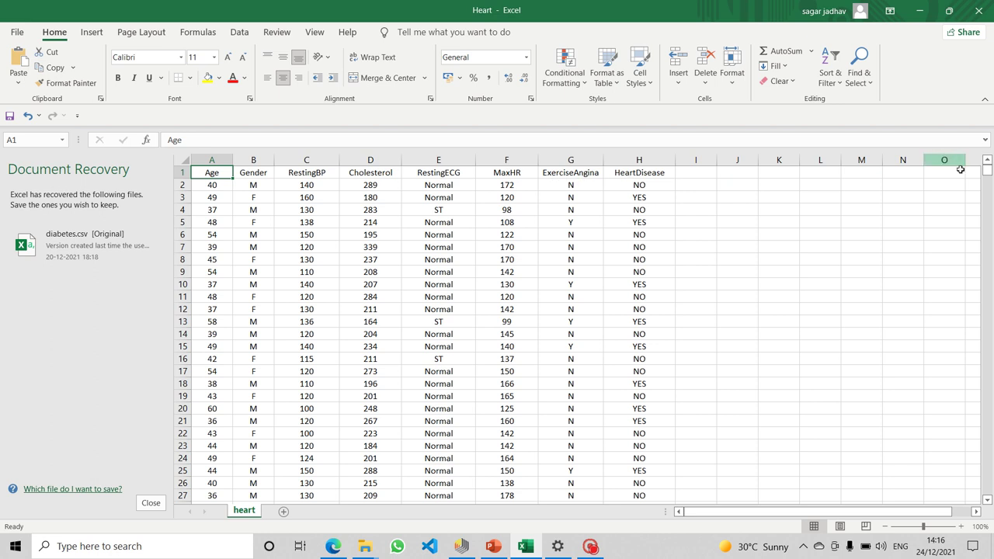
pyautogui.moveTo(987, 172); pyautogui.dragTo(976, 261)
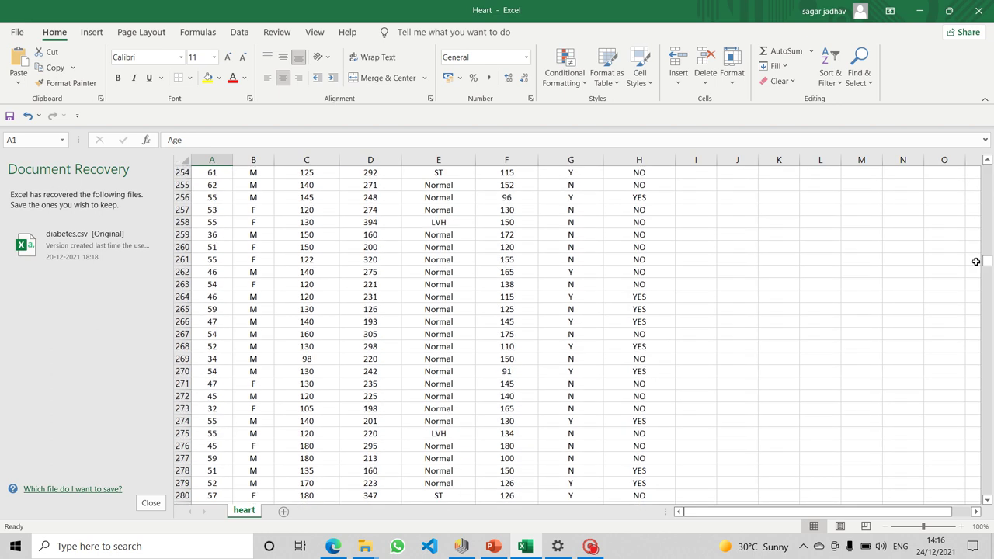
pyautogui.click(461, 546)
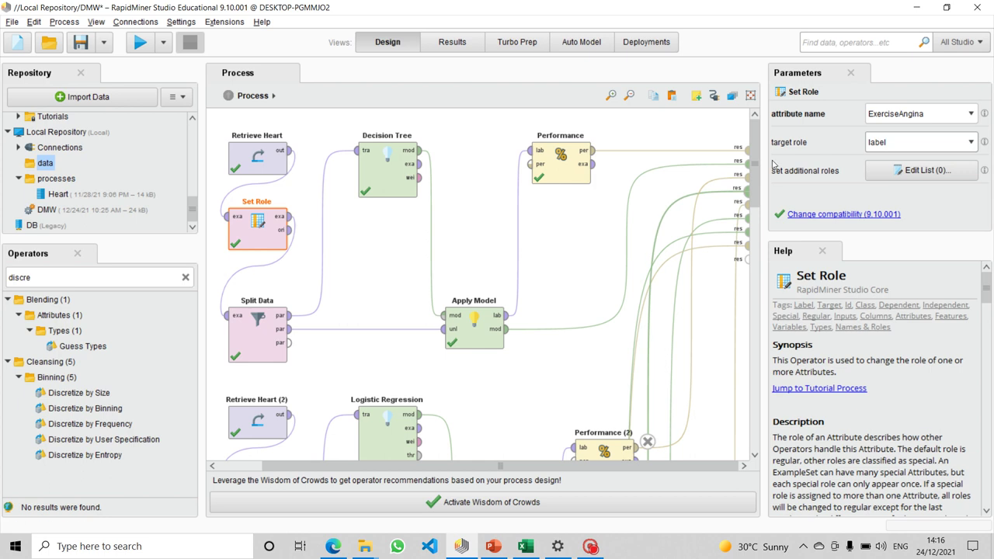
# Check Retrieve Heart, keep ExerciseAngina as the Set Role label, and view Split Data settings
pyautogui.moveTo(754, 176)
pyautogui.mouseDown()
pyautogui.moveTo(758, 287)
pyautogui.moveTo(752, 169)
pyautogui.mouseUp()
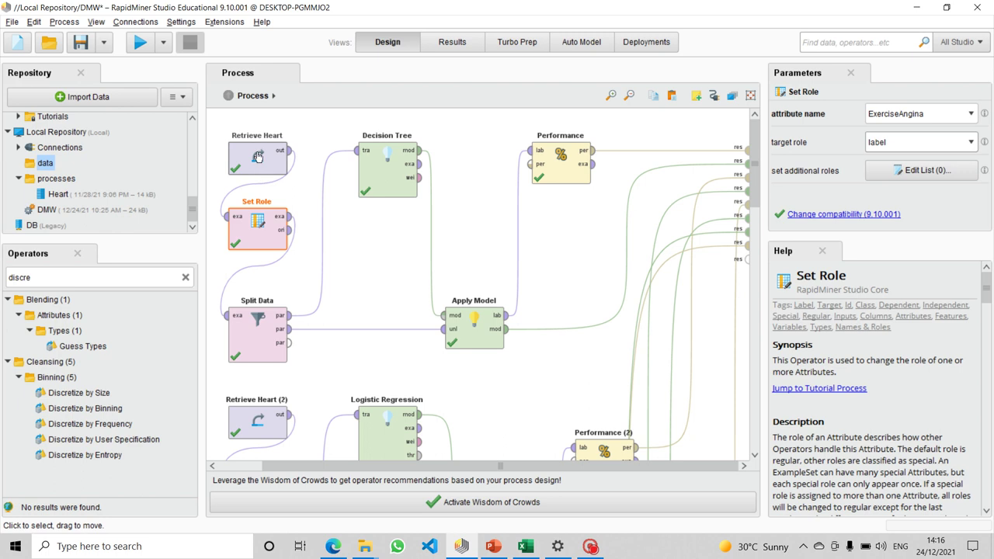
pyautogui.click(258, 157)
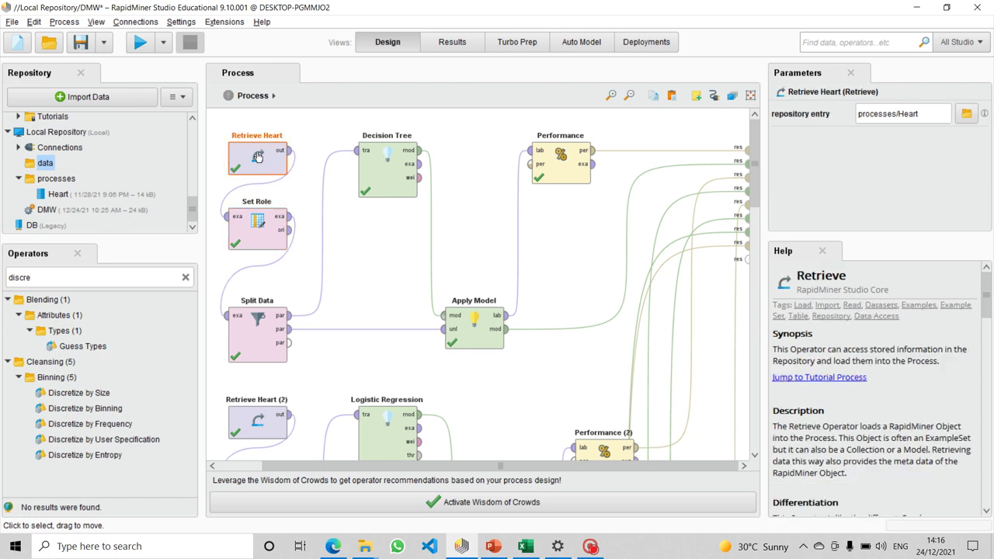
pyautogui.click(260, 236)
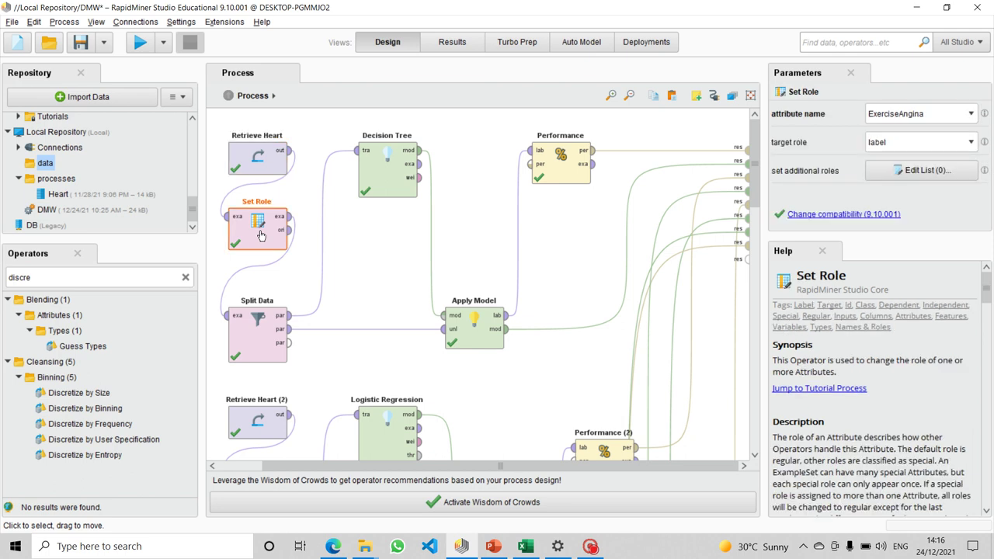
pyautogui.moveTo(626, 245)
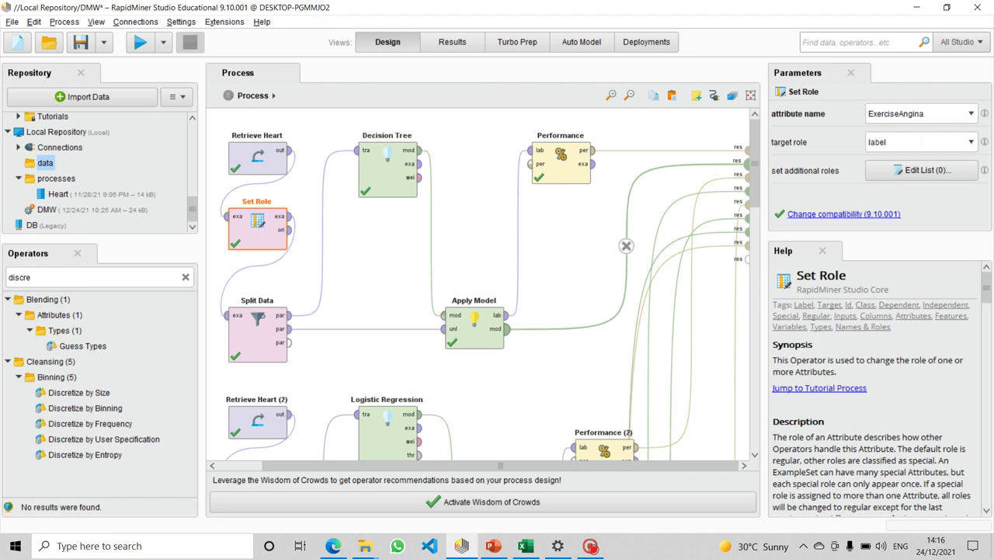
pyautogui.click(970, 113)
pyautogui.click(949, 139)
pyautogui.click(258, 329)
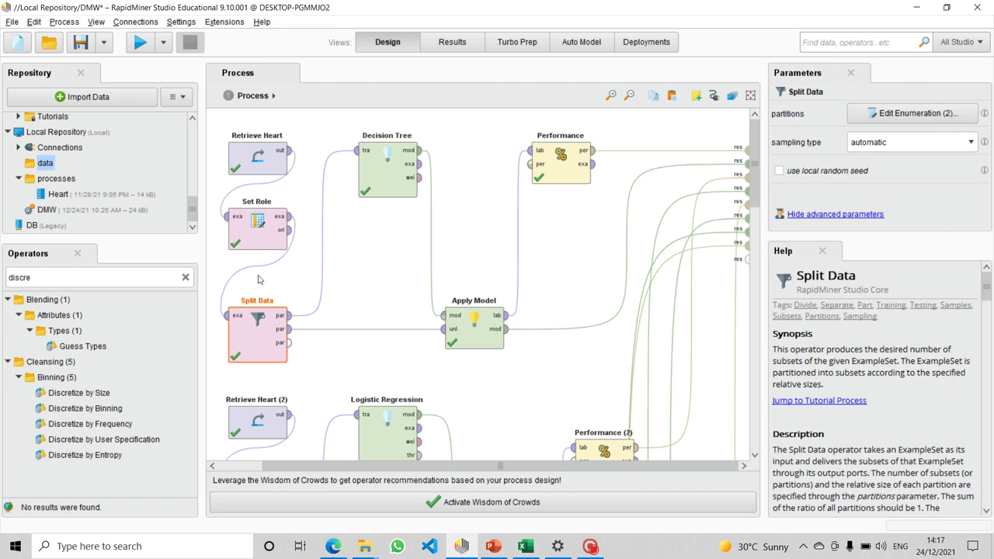
pyautogui.moveTo(365, 329)
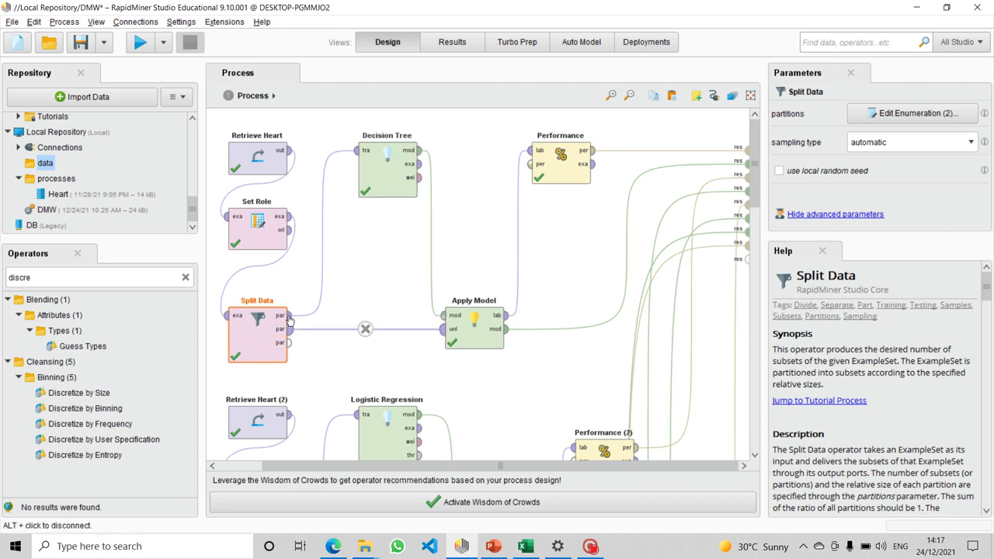
pyautogui.click(904, 115)
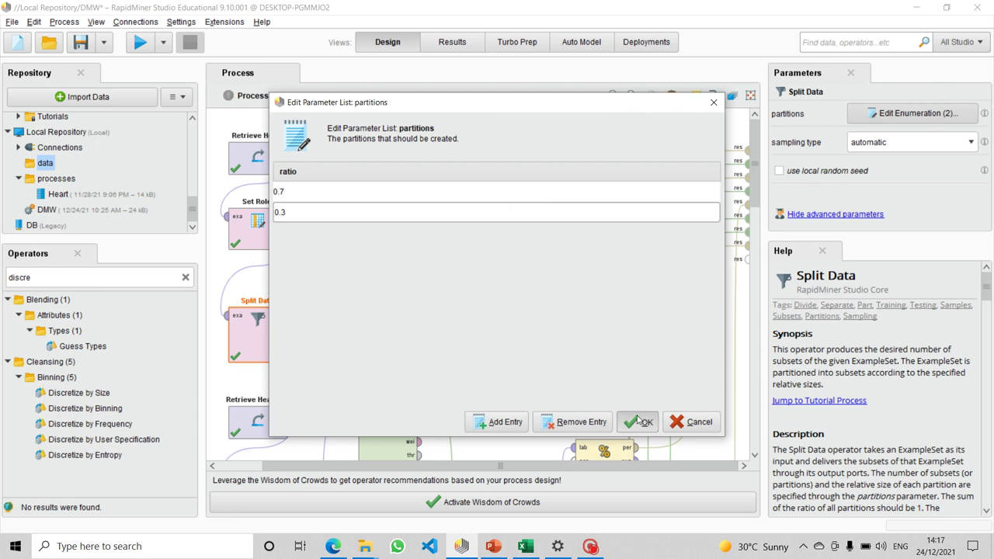
pyautogui.click(638, 421)
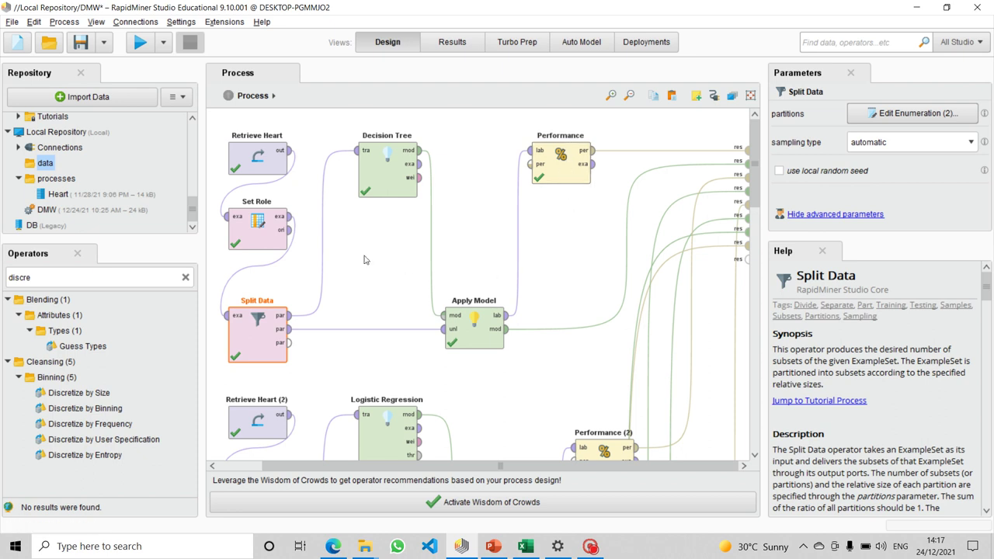
pyautogui.click(518, 195)
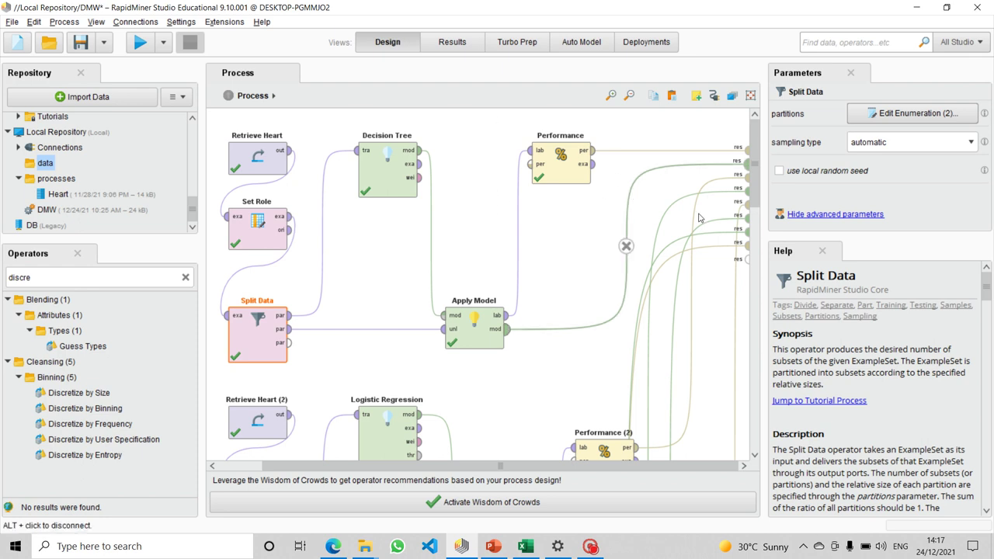
# Review the Select Attributes subset (Age, Cholesterol, ExerciseAngina, MaxHR, RestingBP), Apply Model (2), and Performance (2) accuracy
pyautogui.moveTo(753, 180); pyautogui.dragTo(754, 246)
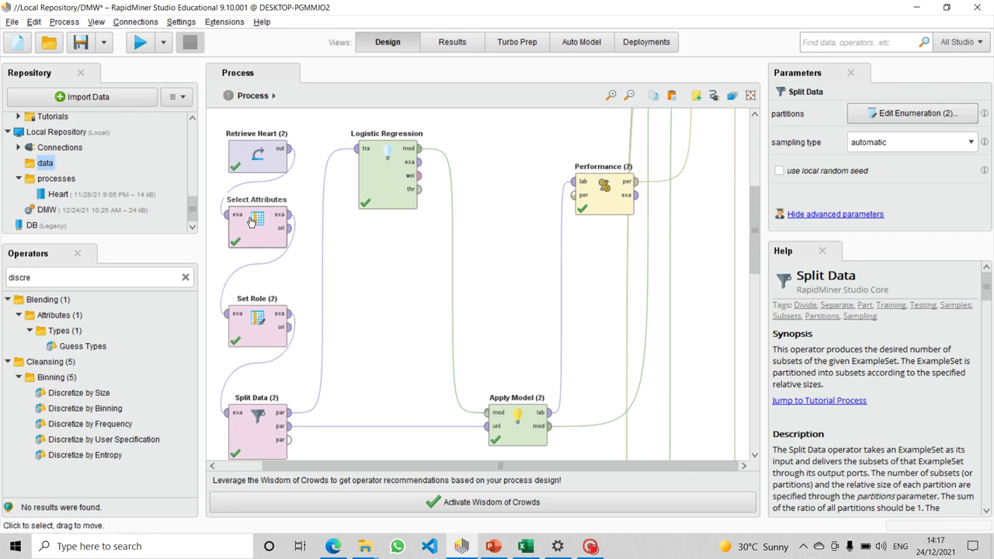
pyautogui.click(250, 223)
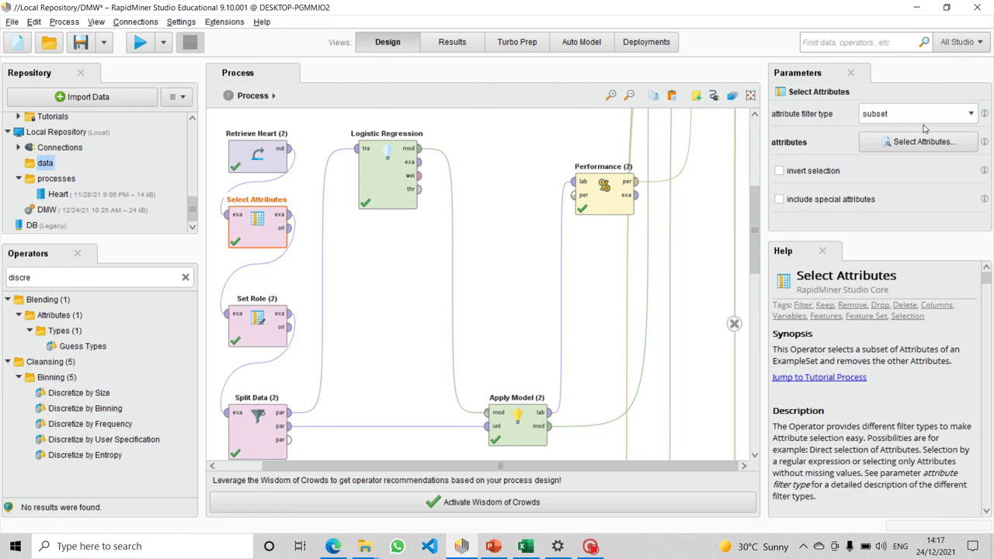
pyautogui.click(970, 114)
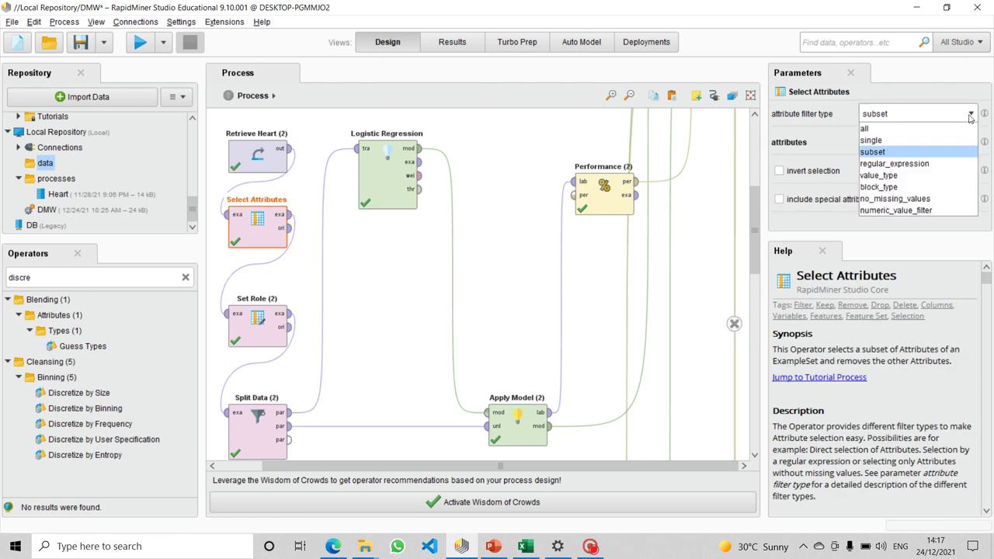
pyautogui.click(914, 152)
pyautogui.click(922, 141)
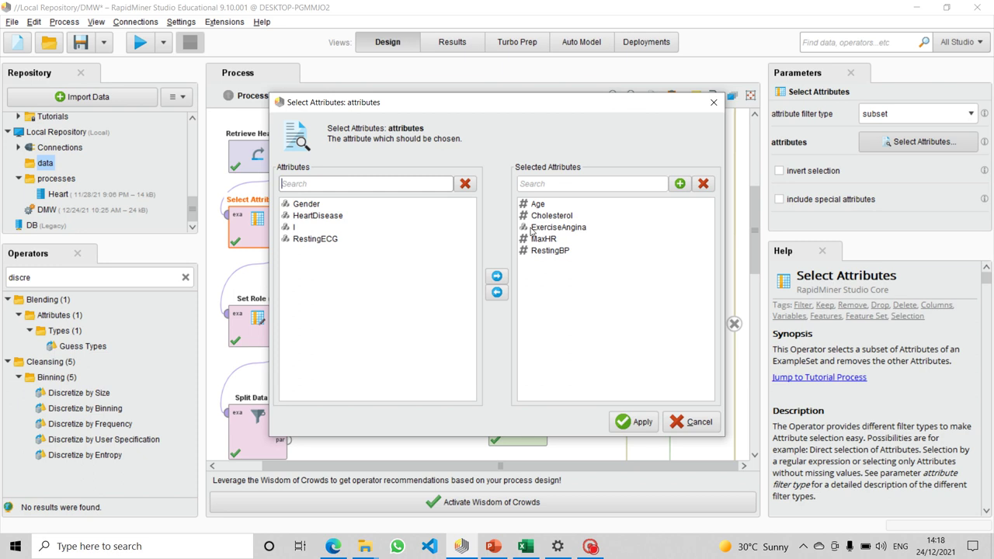
pyautogui.click(636, 417)
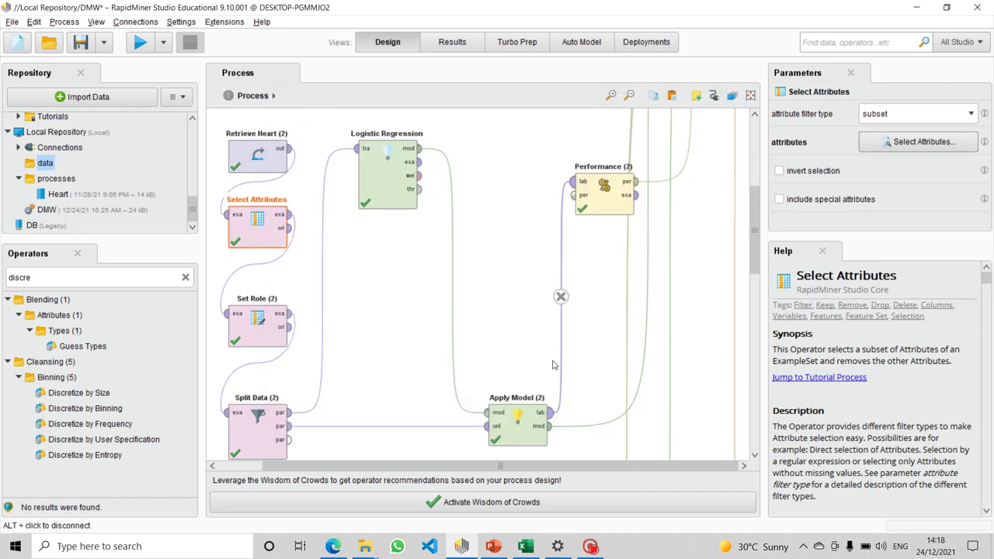
pyautogui.click(519, 423)
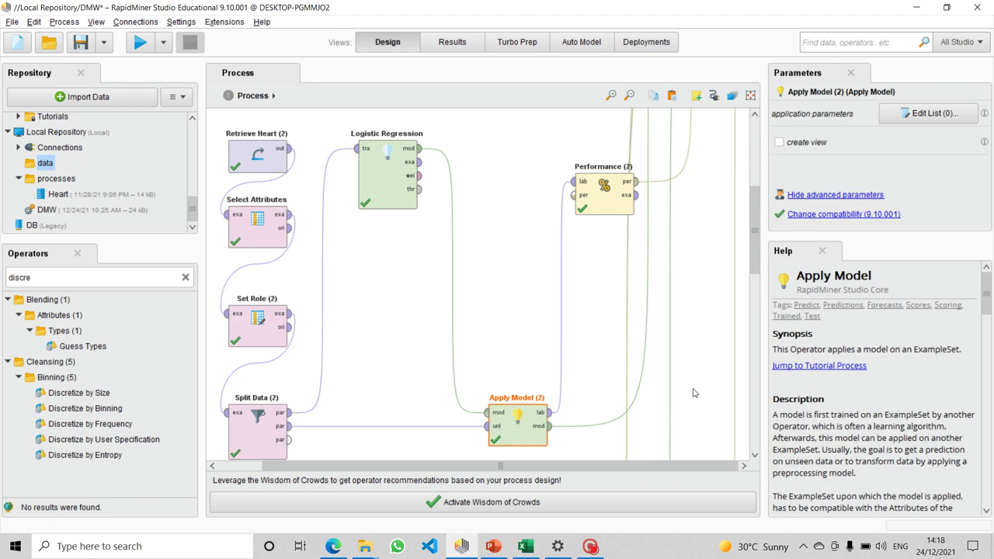
pyautogui.click(610, 205)
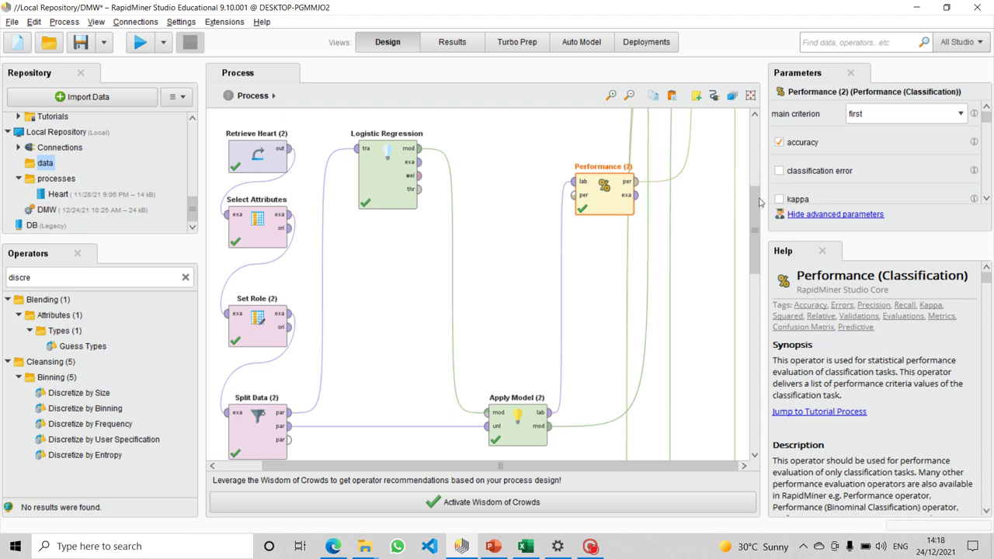
# Check Replace Missing Values, then give Random Forest 100 trees, gain_ratio criterion and maximal depth 10
pyautogui.moveTo(753, 208); pyautogui.dragTo(739, 302)
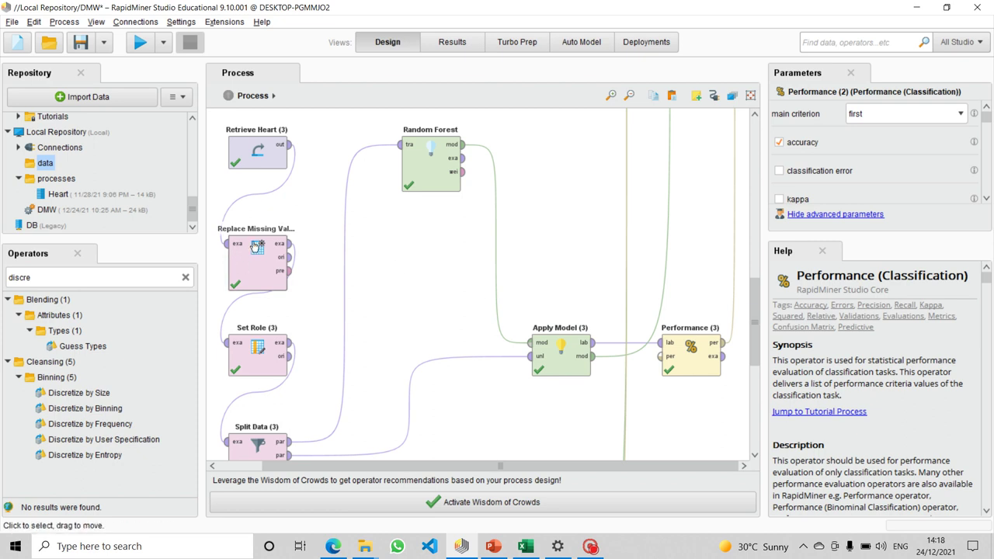
pyautogui.click(257, 253)
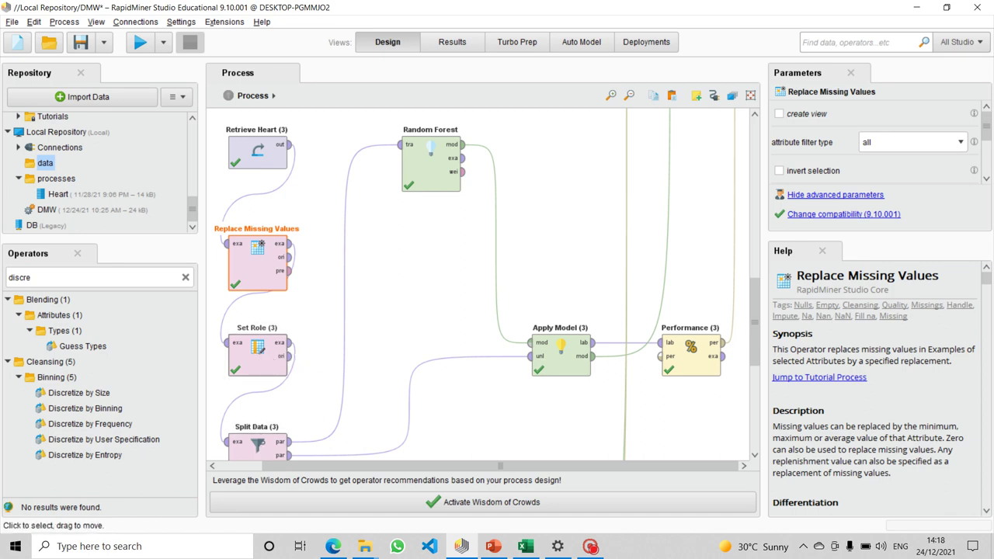
pyautogui.click(440, 159)
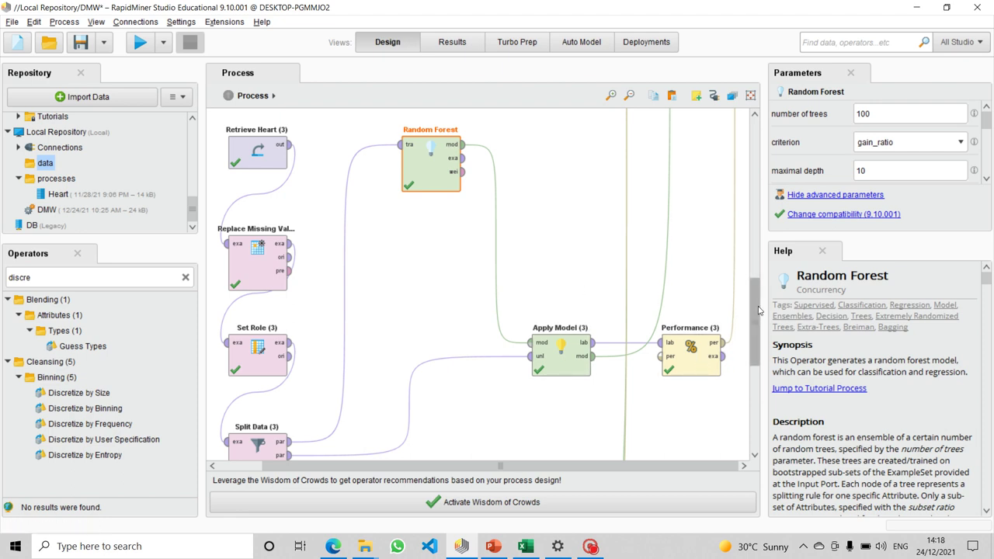
# Scroll down to the Cross Validation operator and show its 10-fold parameters
pyautogui.moveTo(758, 310); pyautogui.dragTo(751, 401)
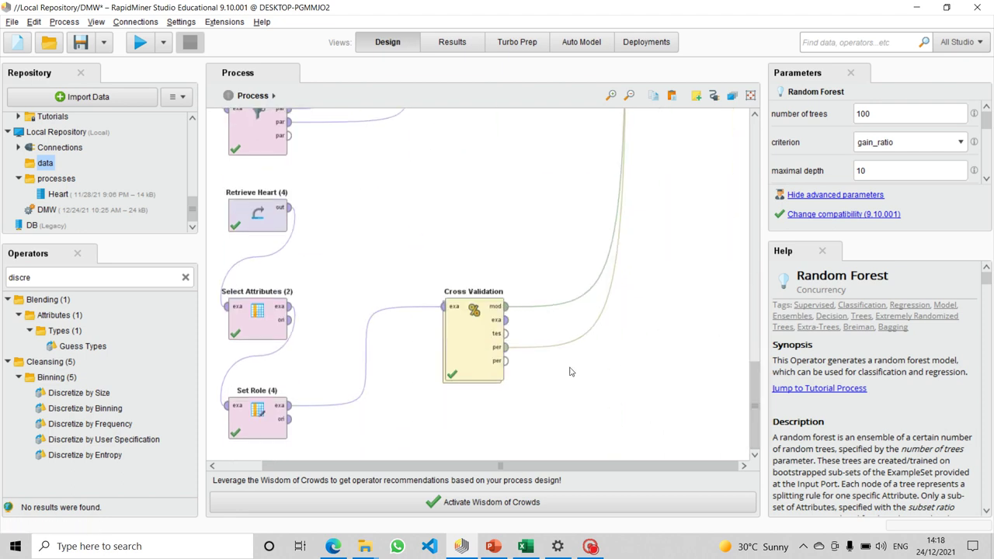
pyautogui.click(472, 329)
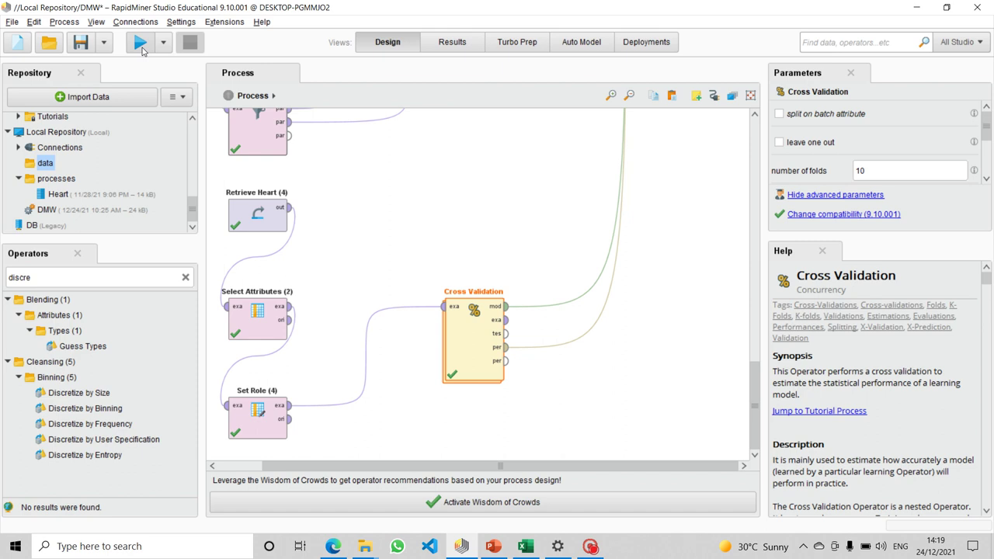
# Run the process and pan the Decision Tree result splitting on HeartDisease, Age, RestingBP, Cholesterol
pyautogui.click(140, 45)
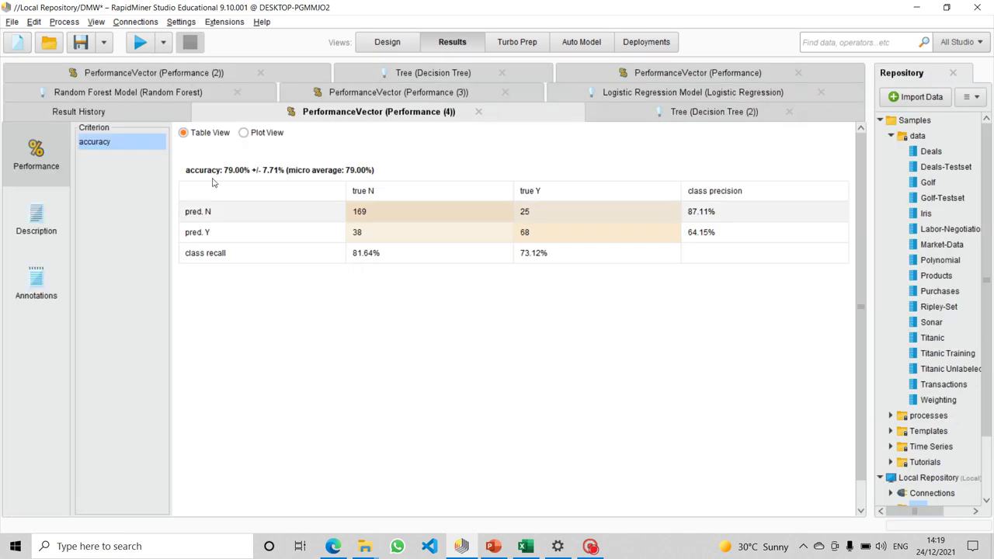
pyautogui.click(414, 73)
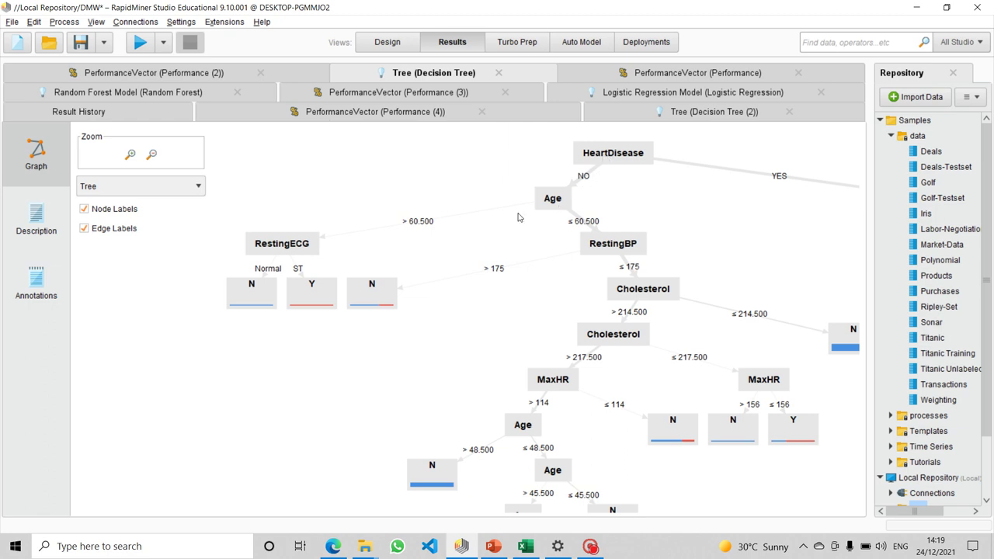
pyautogui.moveTo(518, 218)
pyautogui.mouseDown()
pyautogui.moveTo(426, 230)
pyautogui.moveTo(511, 212)
pyautogui.mouseUp()
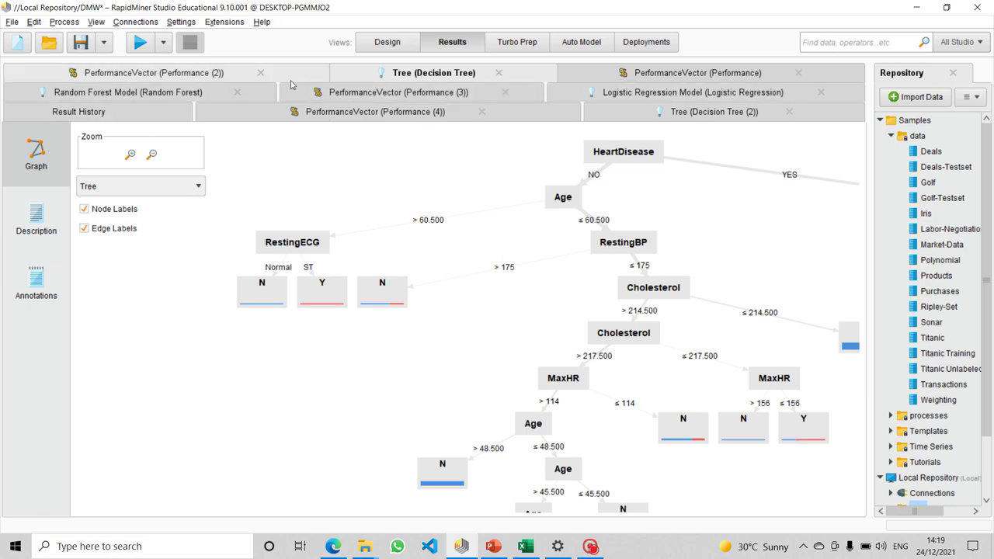
# Highlight accuracies 81.11%, 77.78% and 82.22%, then show the 79.00% cross-validation result as text
pyautogui.click(633, 75)
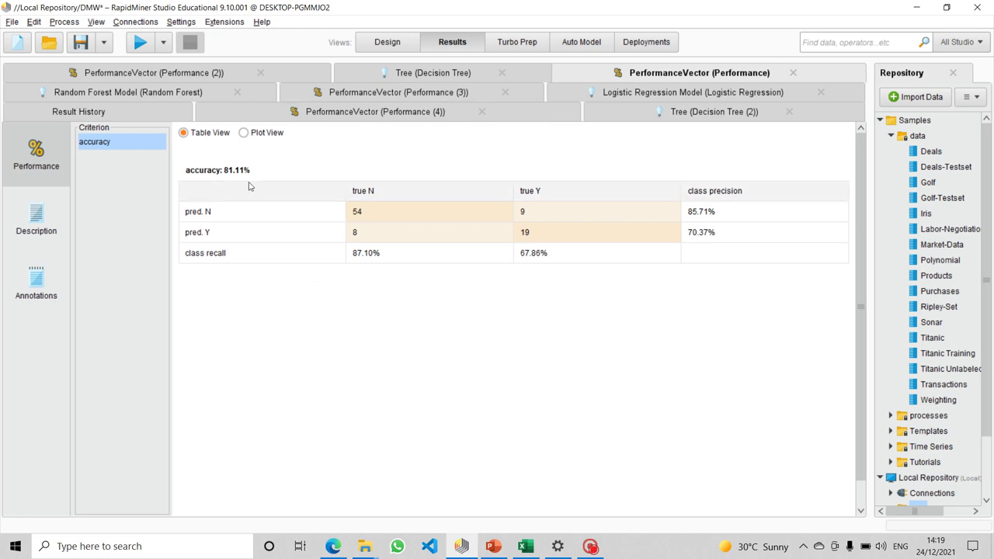
pyautogui.moveTo(222, 170); pyautogui.dragTo(250, 171)
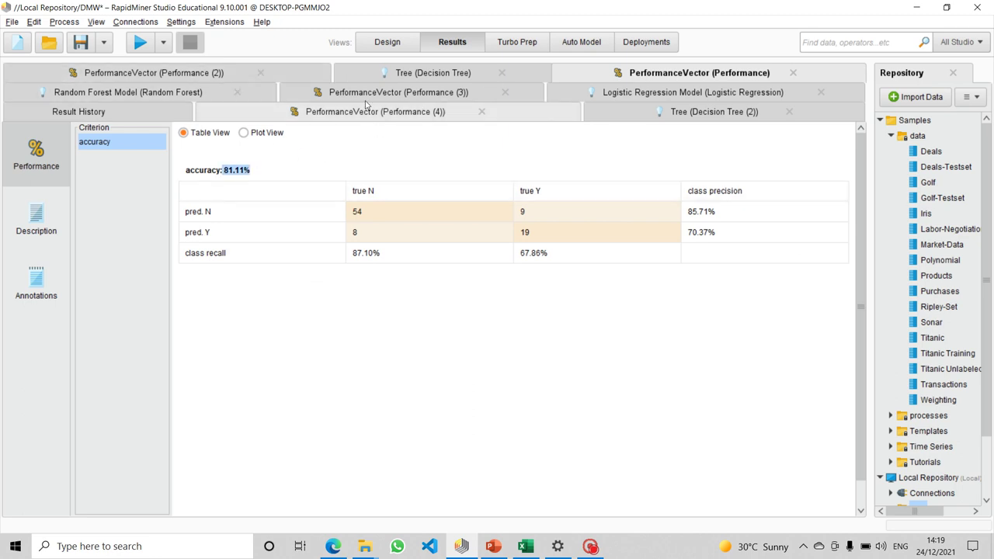
pyautogui.click(207, 73)
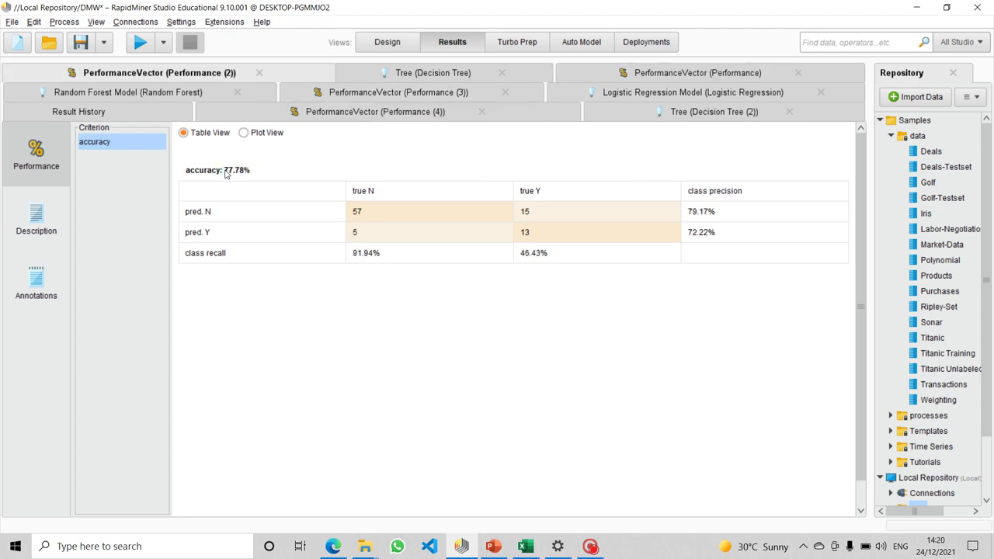
pyautogui.moveTo(224, 172); pyautogui.dragTo(255, 173)
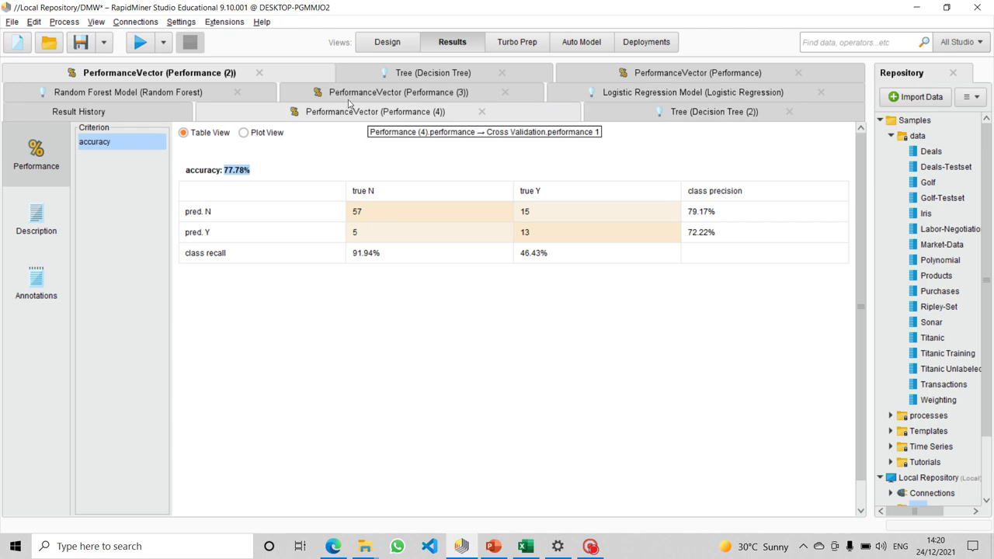
pyautogui.click(375, 95)
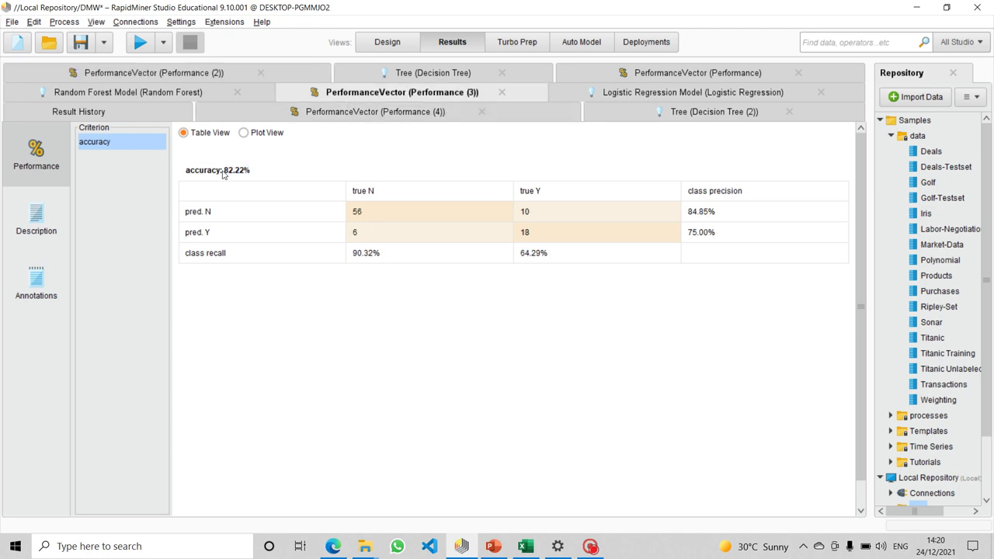
pyautogui.moveTo(222, 172); pyautogui.dragTo(251, 173)
pyautogui.click(394, 113)
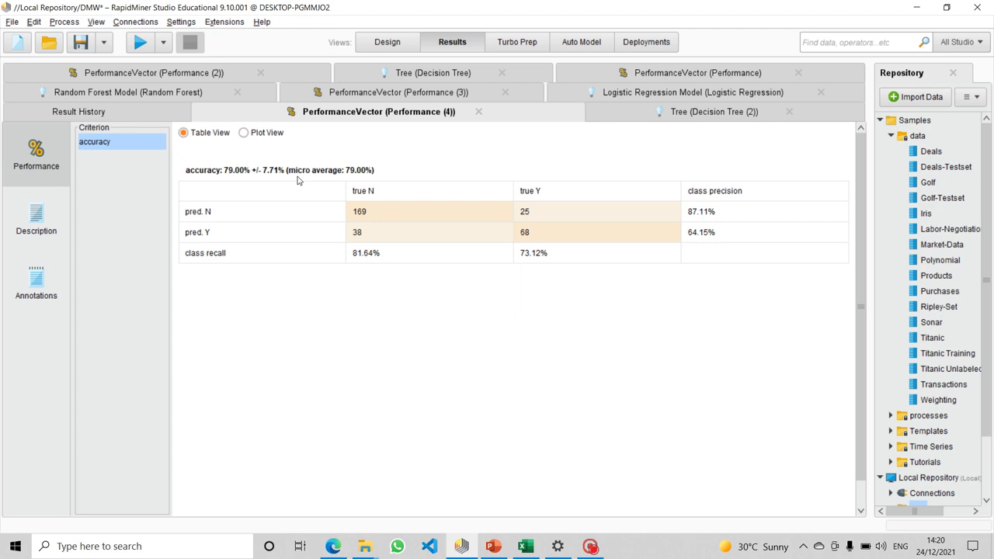
pyautogui.click(43, 226)
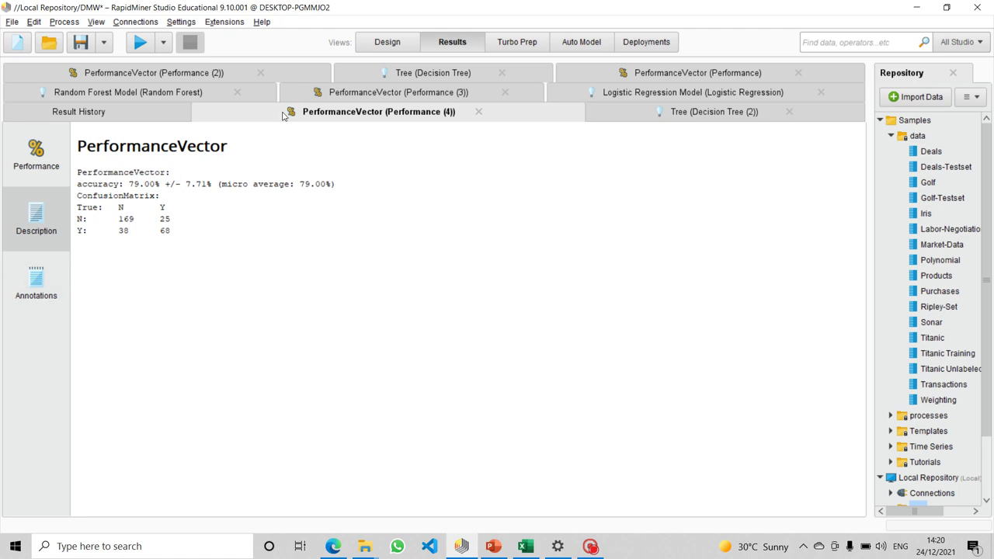
# View the second decision tree's text rules and annotations, then the random forest model
pyautogui.click(694, 113)
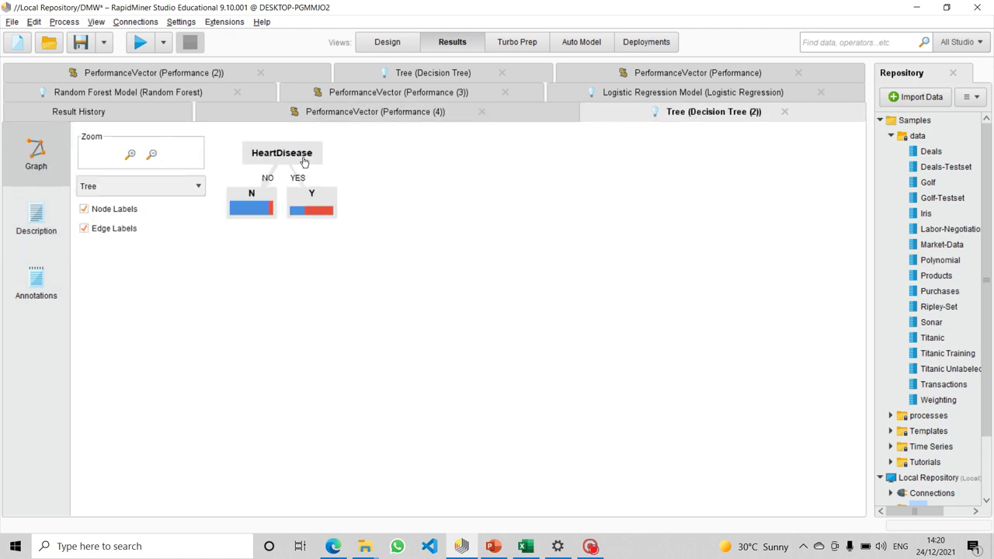
pyautogui.click(36, 221)
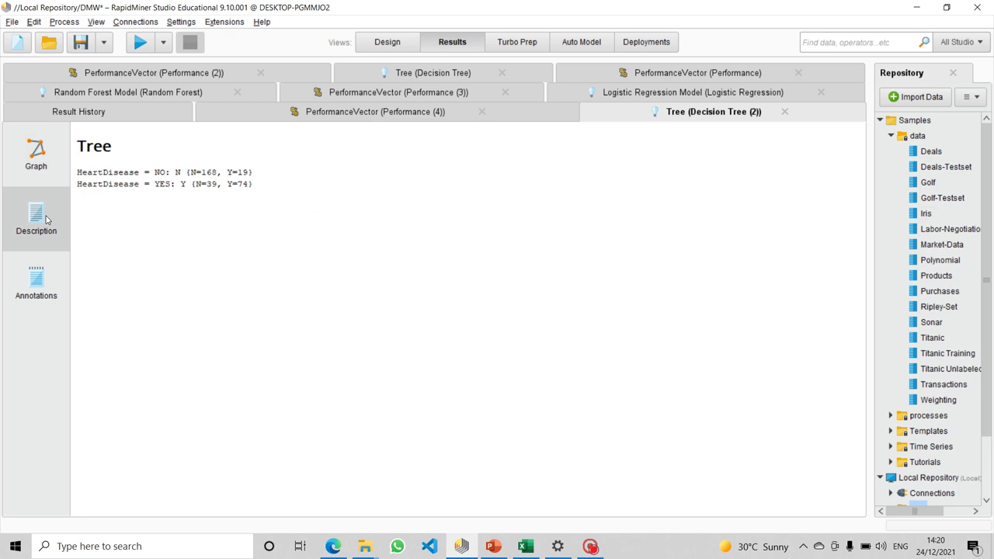
pyautogui.click(35, 284)
pyautogui.click(110, 95)
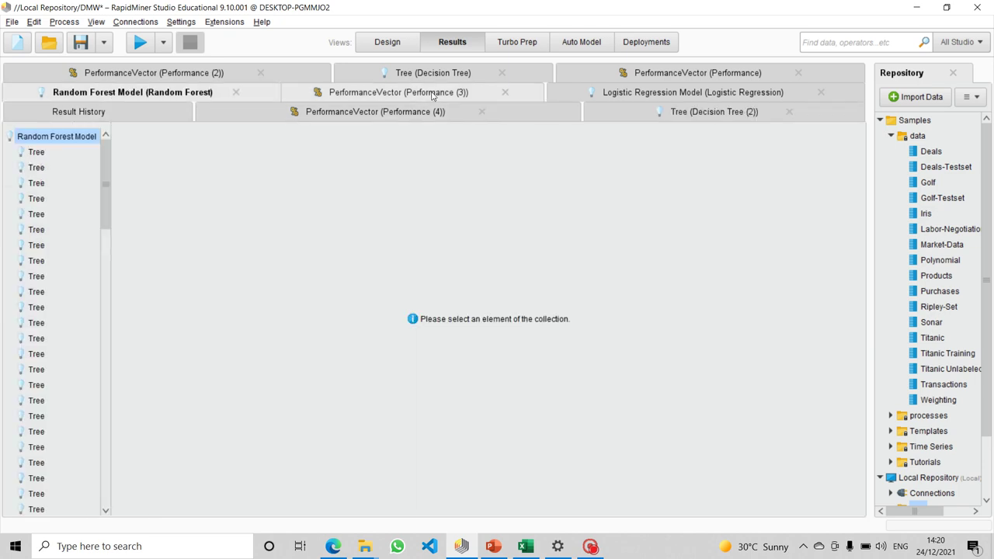
# Check the 77.78% result's text and annotations, then highlight the 82.22% random forest accuracy
pyautogui.click(220, 75)
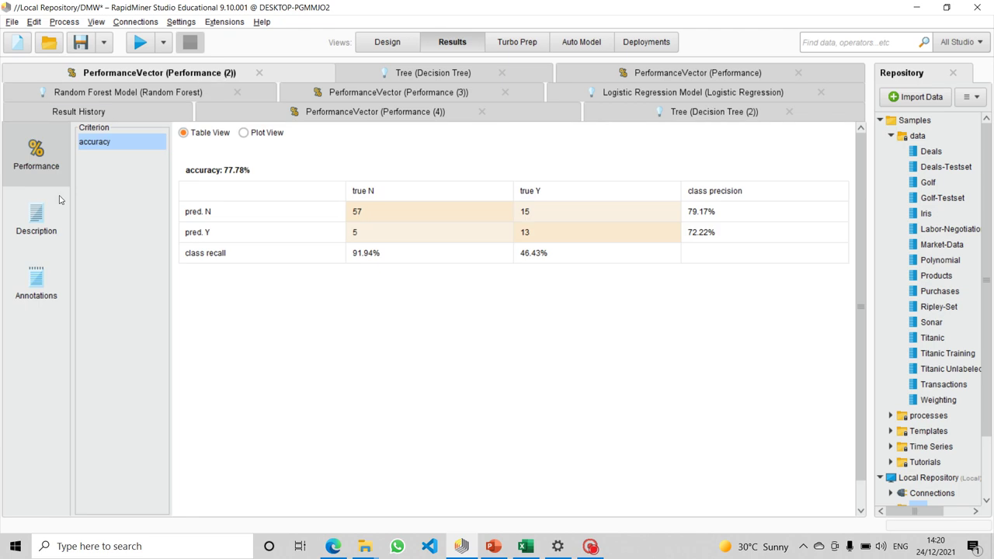
pyautogui.click(35, 214)
pyautogui.click(35, 281)
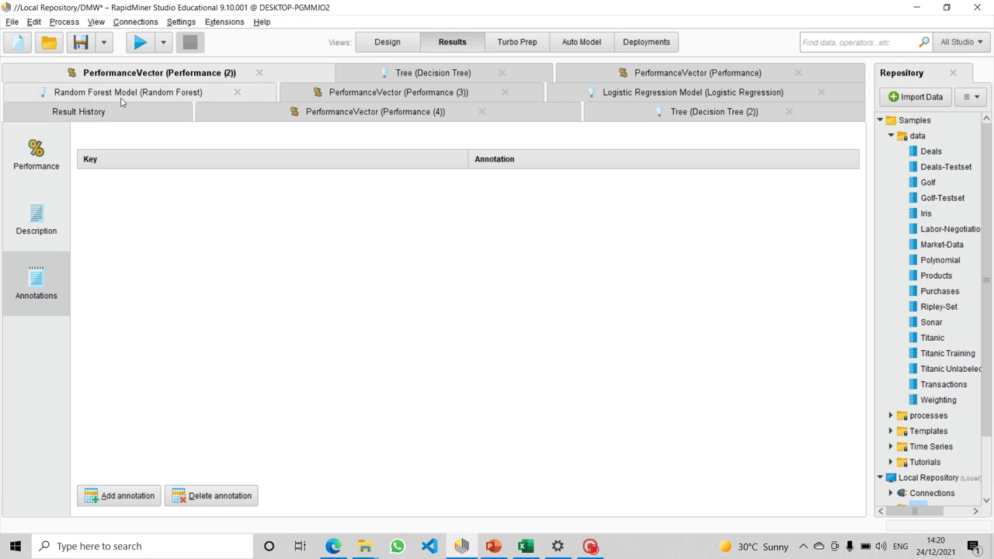
pyautogui.click(383, 93)
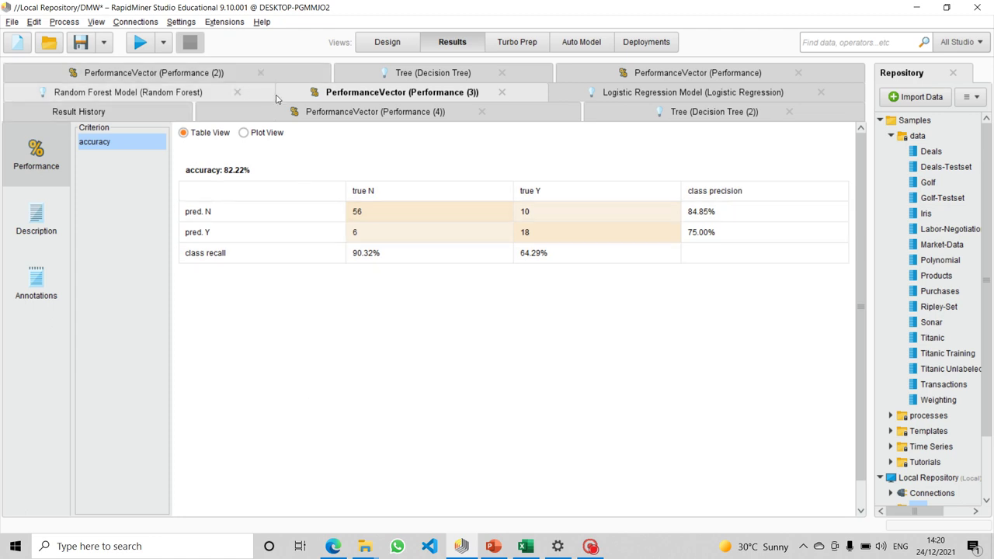
pyautogui.moveTo(222, 171); pyautogui.dragTo(251, 172)
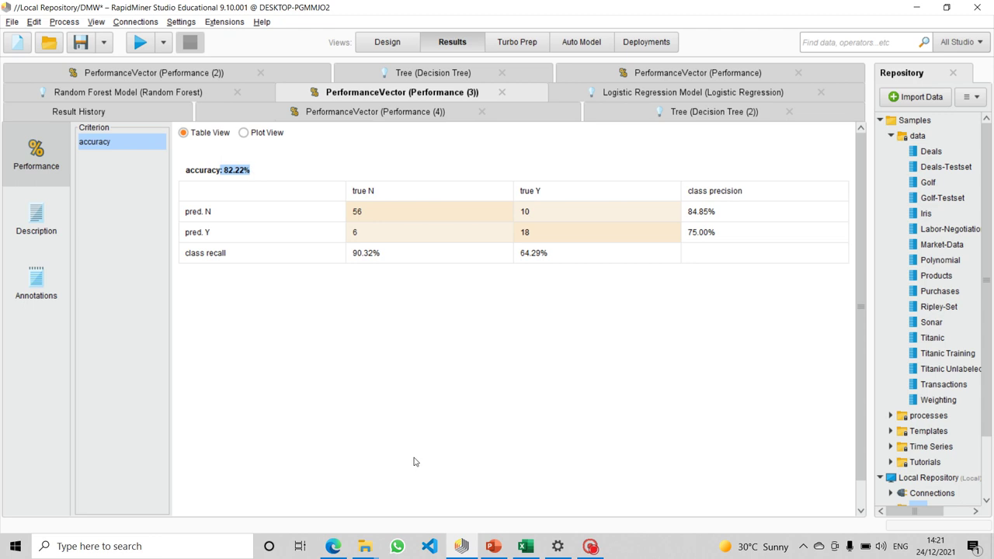